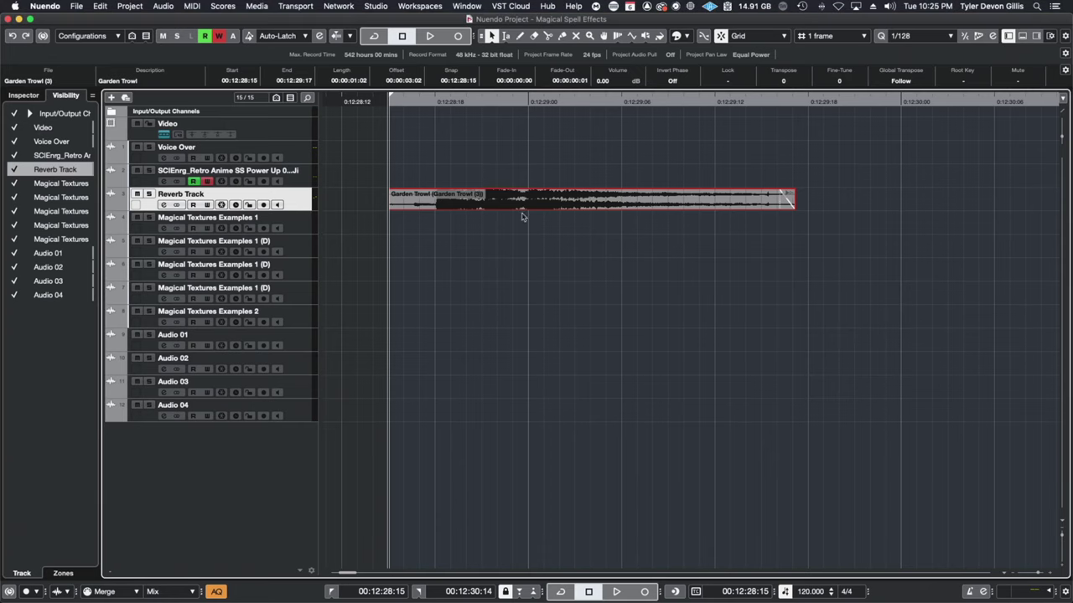
Reverse the Garden Trowl event and trim its end to 00:12:29:14, a 00:00:00:23 length
key(space)
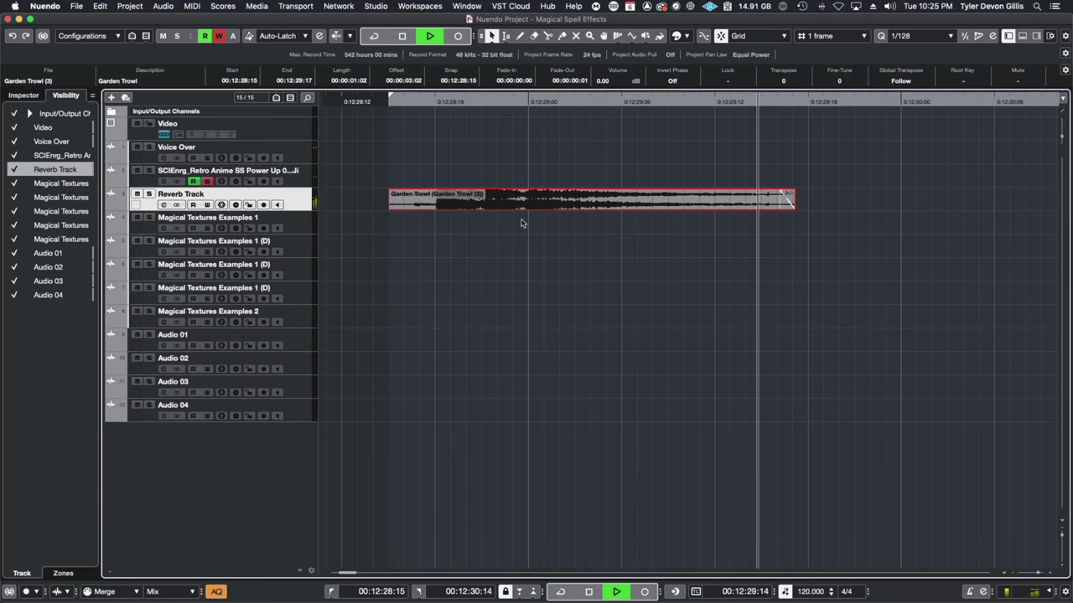
key(space)
key(super+r)
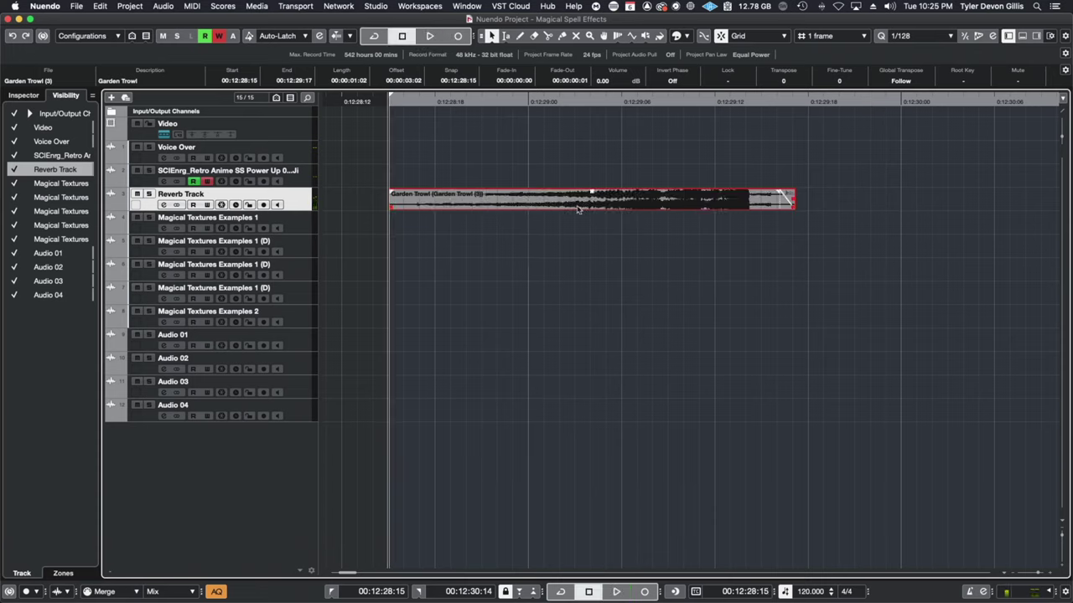
key(space)
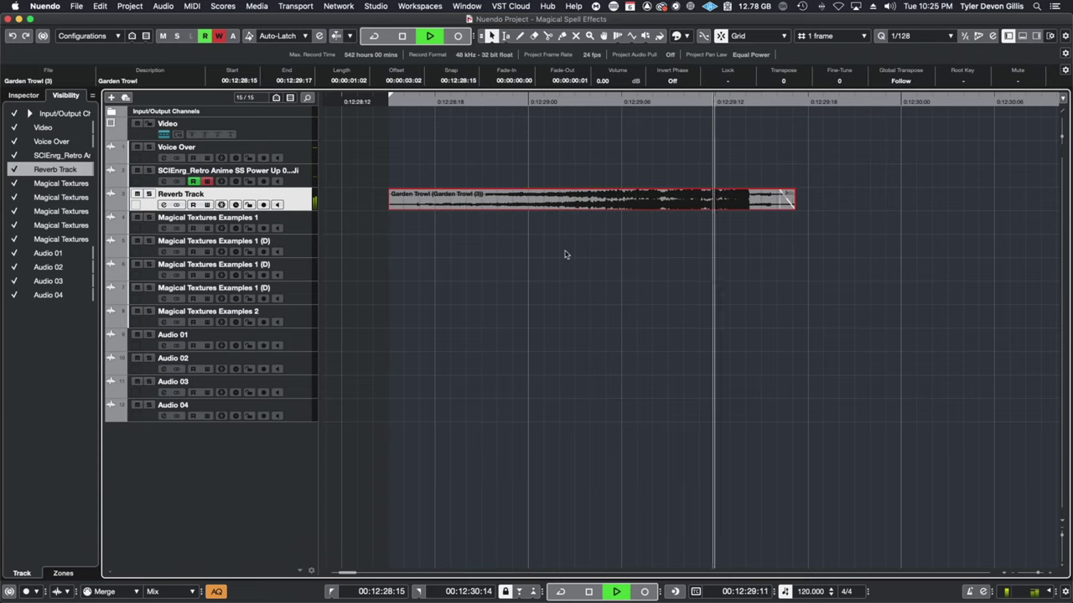
key(space)
drag(792, 205, 742, 207)
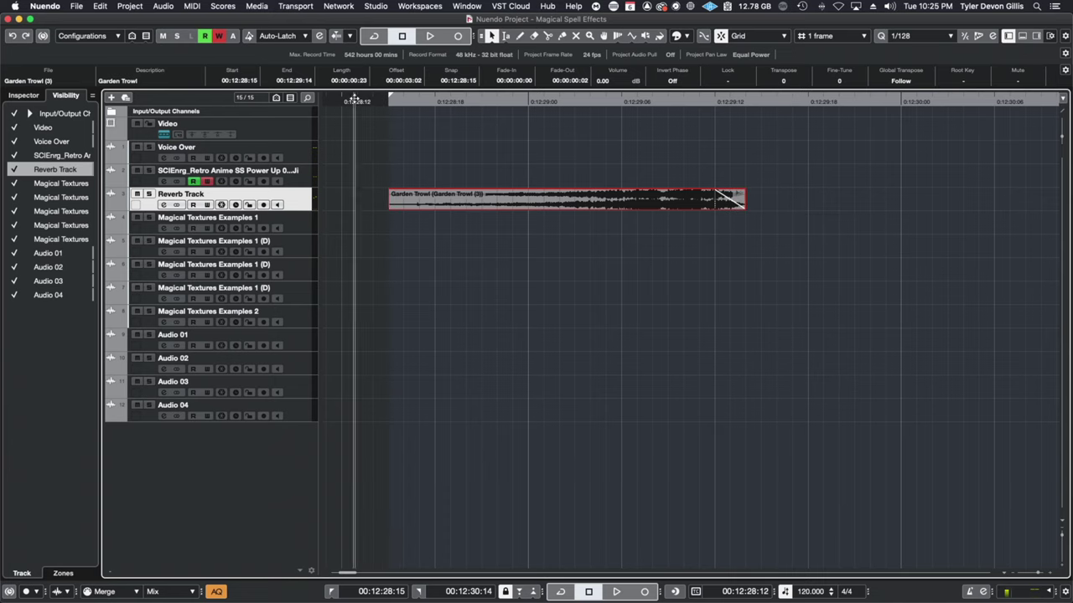
key(space)
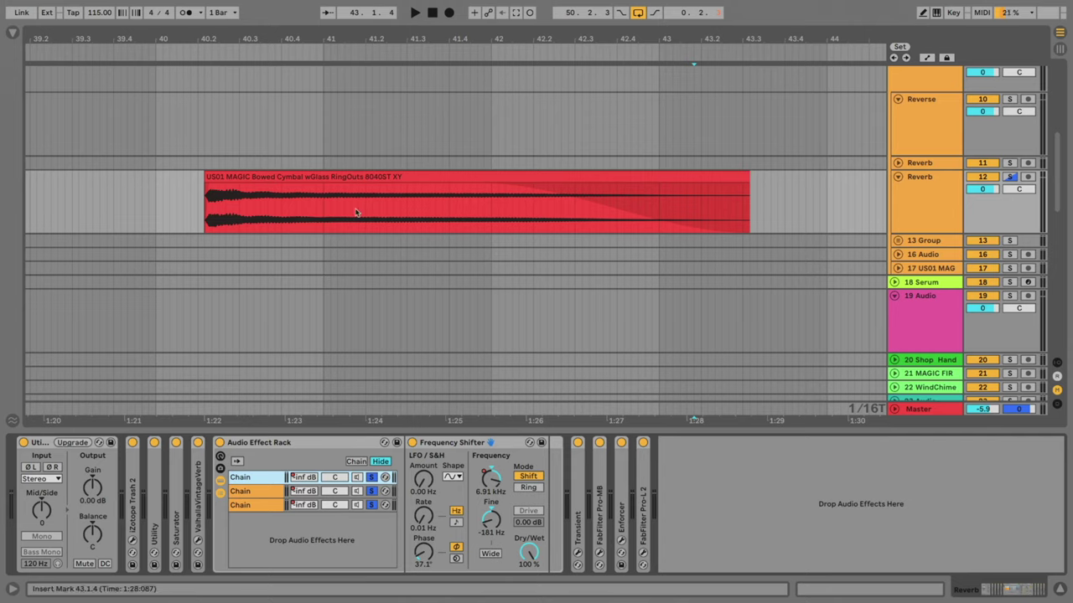
Show the Audio Effect Rack and Frequency Shifter automation lanes and scroll down to Garden Cultivator
click(265, 443)
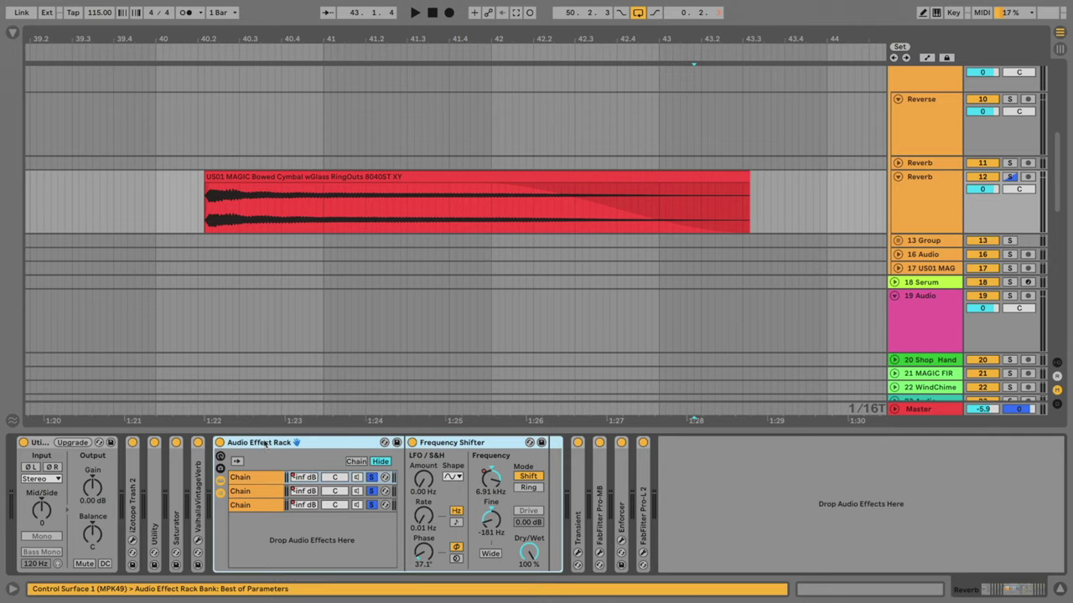
click(449, 444)
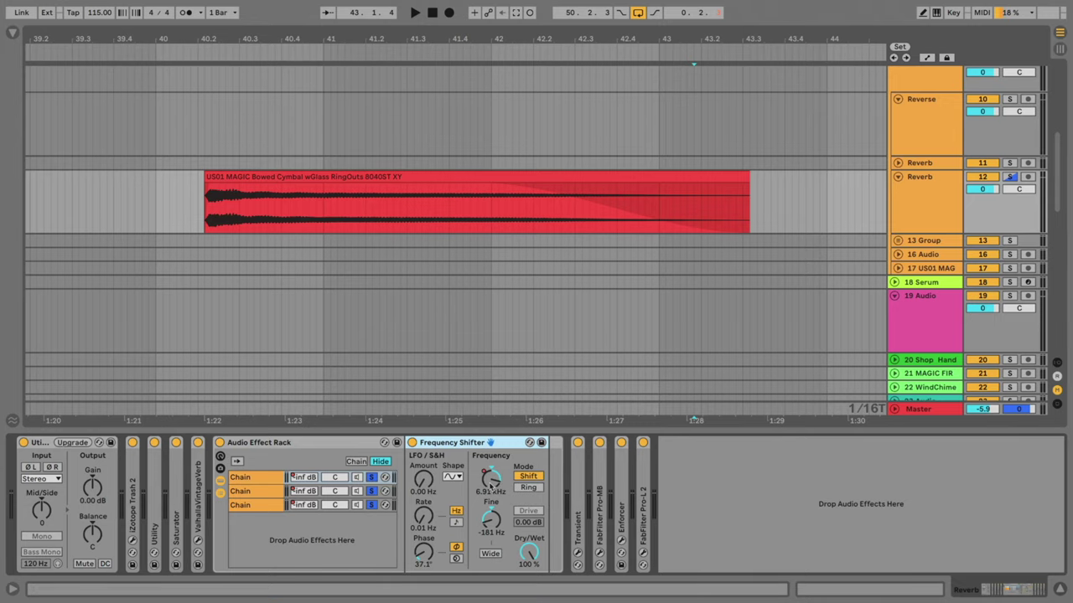
key(a)
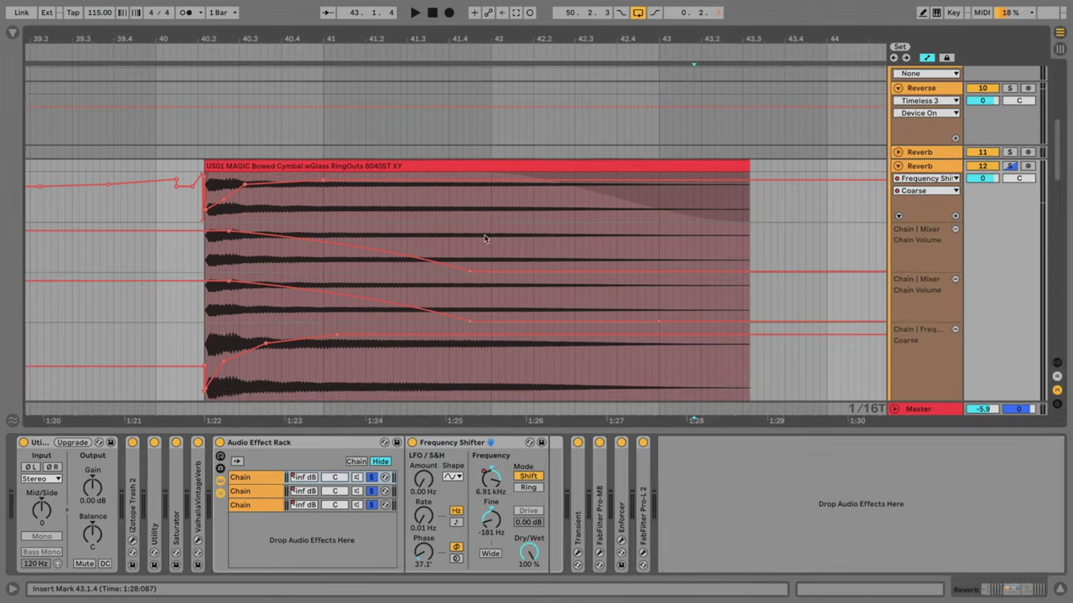
scroll(410, 227, down, 3)
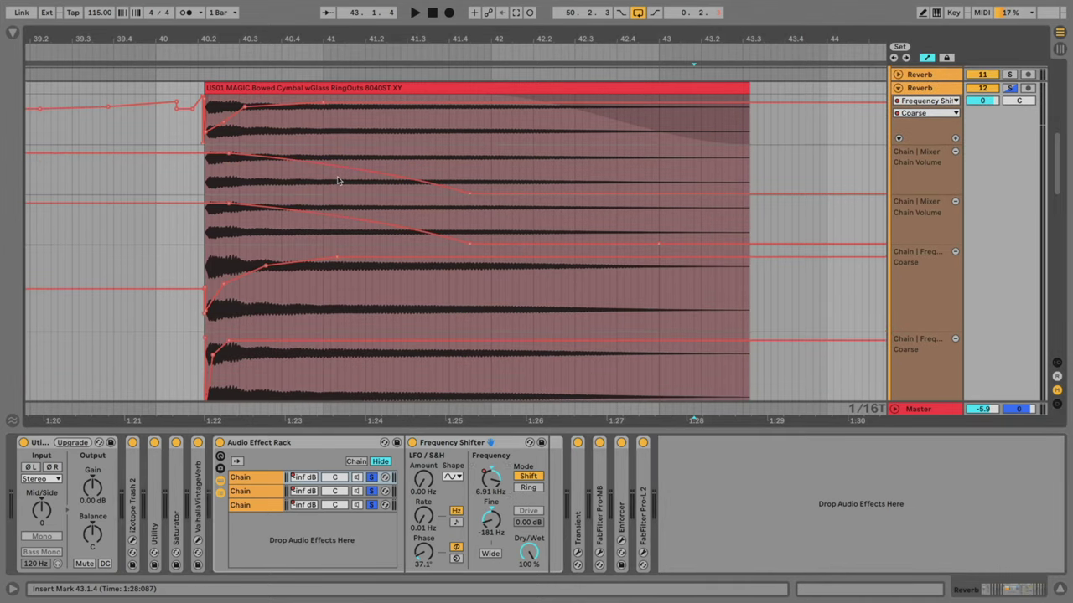
scroll(368, 172, down, 5)
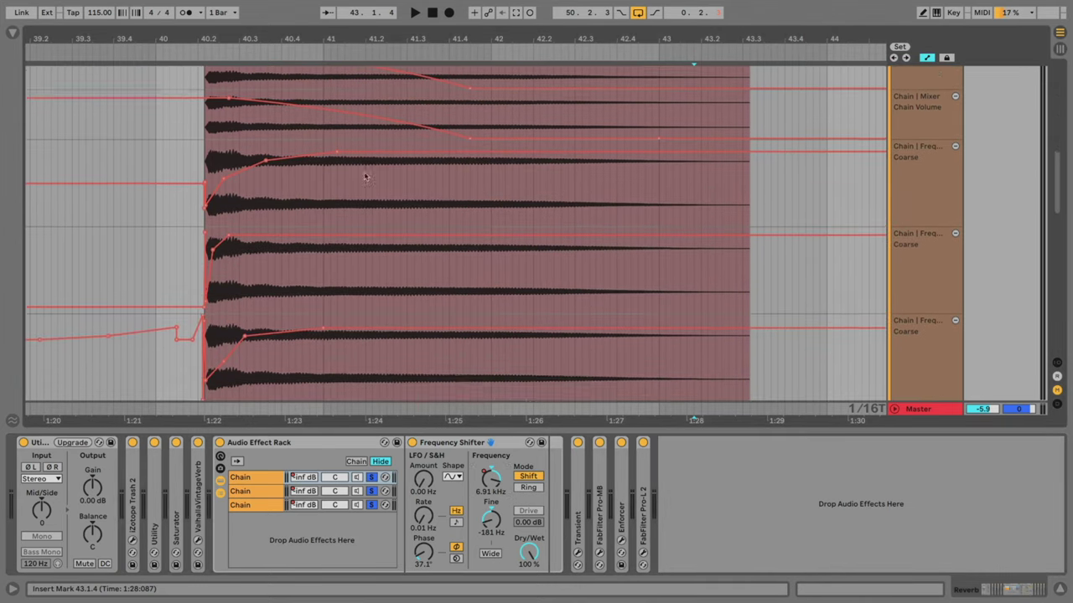
scroll(389, 165, down, 2)
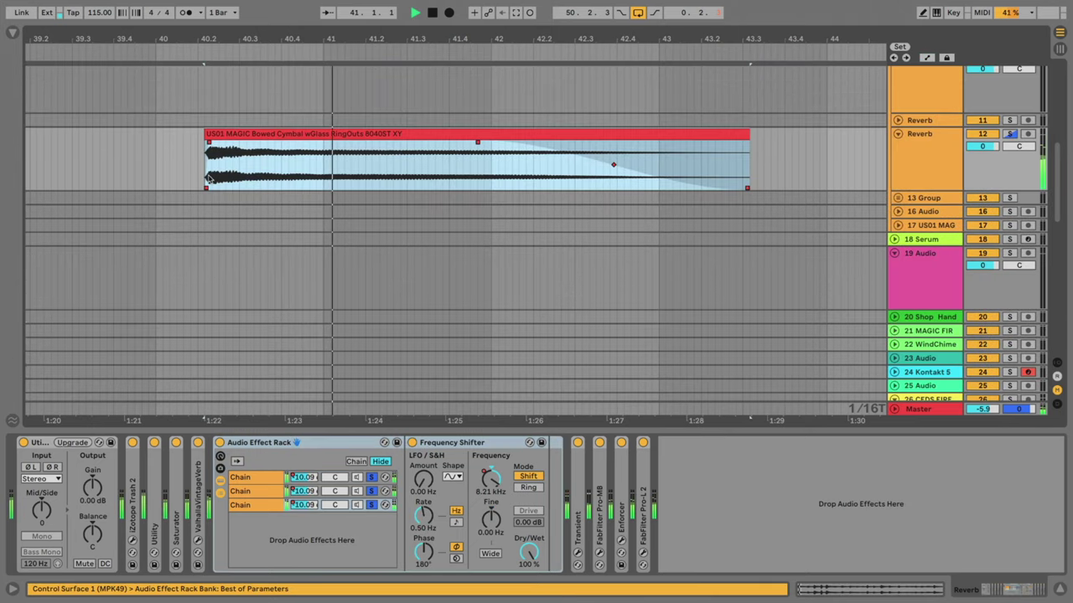
Float the ValhallaVintageVerb window on Garden Cultivator, play the clip, and show the reverb's Mix automation
key(z)
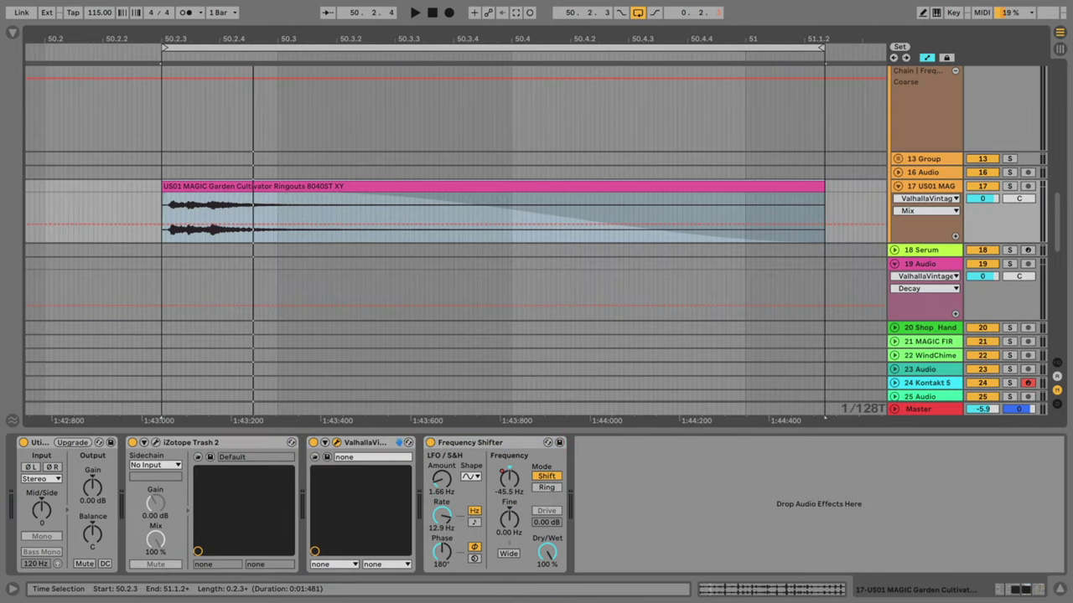
click(336, 442)
drag(419, 114, 704, 91)
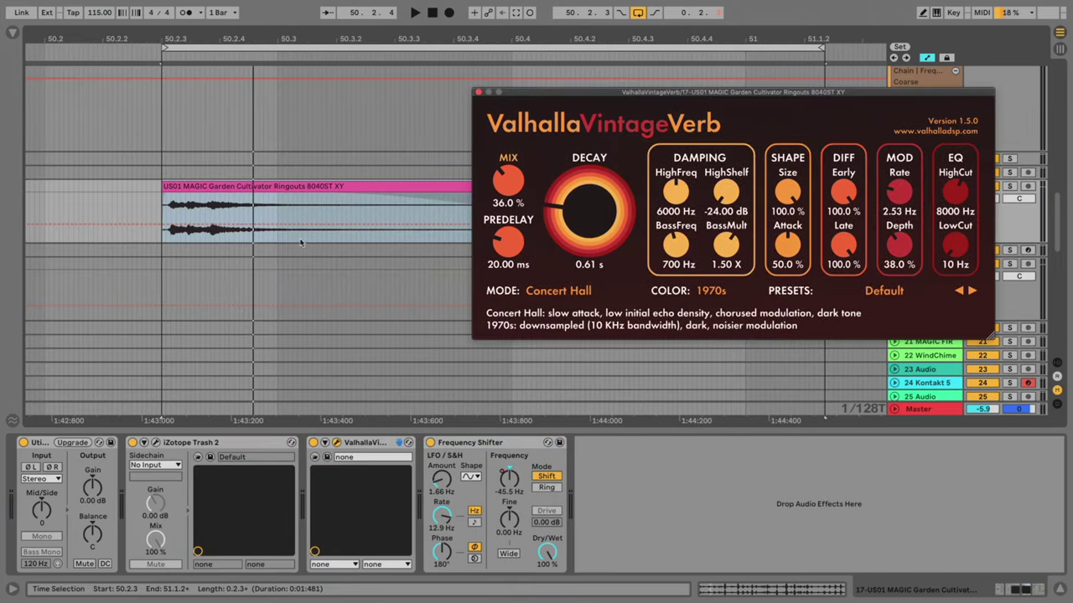
click(360, 442)
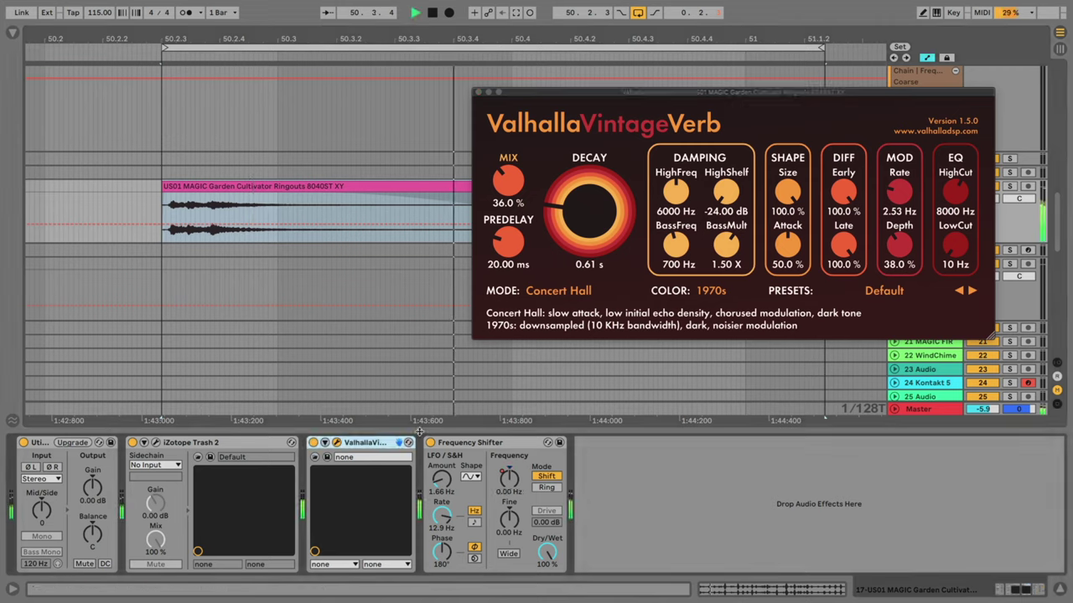
key(space)
key(space)
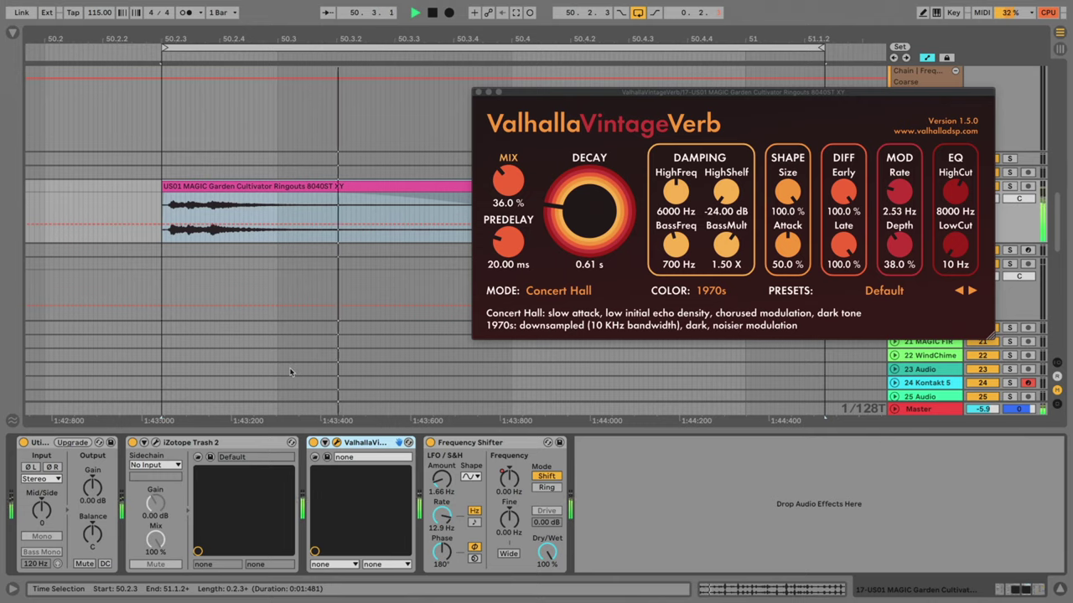
key(space)
click(527, 156)
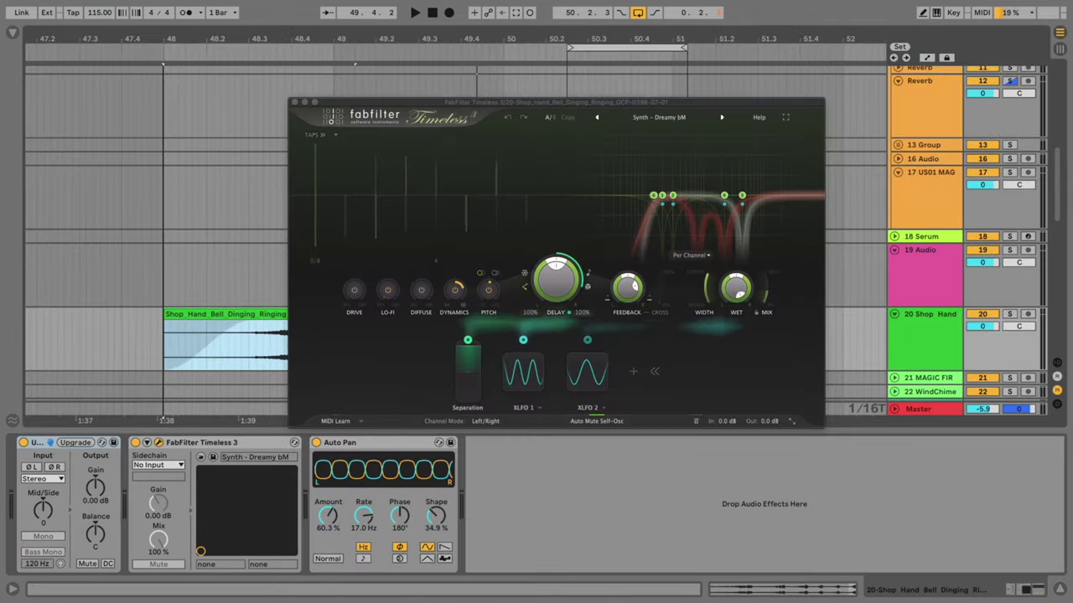
Play the Shop Hand Bell selection through the Timeless 3 delay
scroll(254, 344, up, 2)
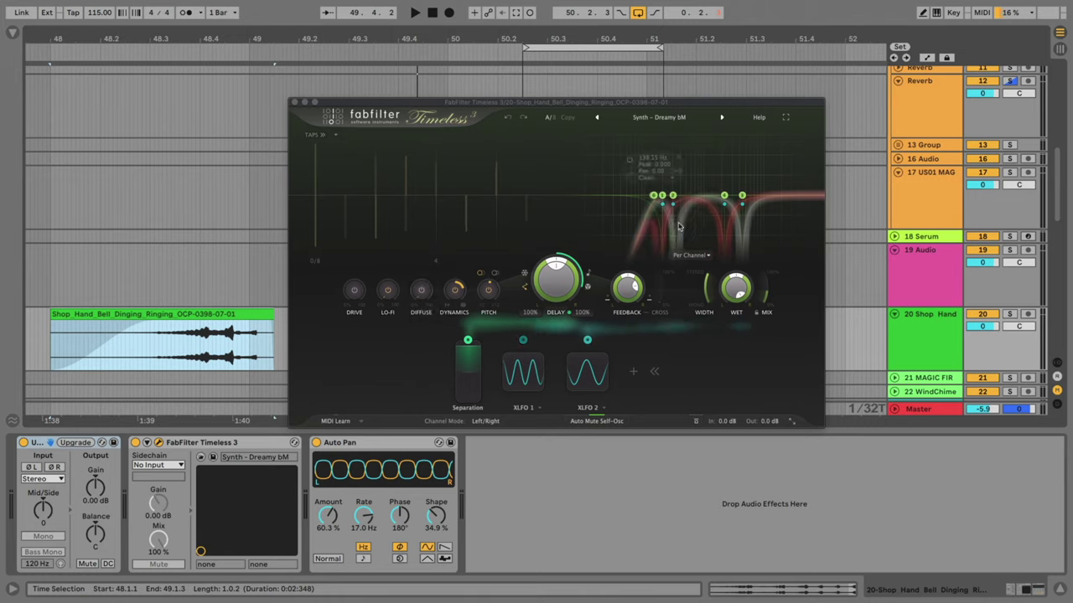
key(space)
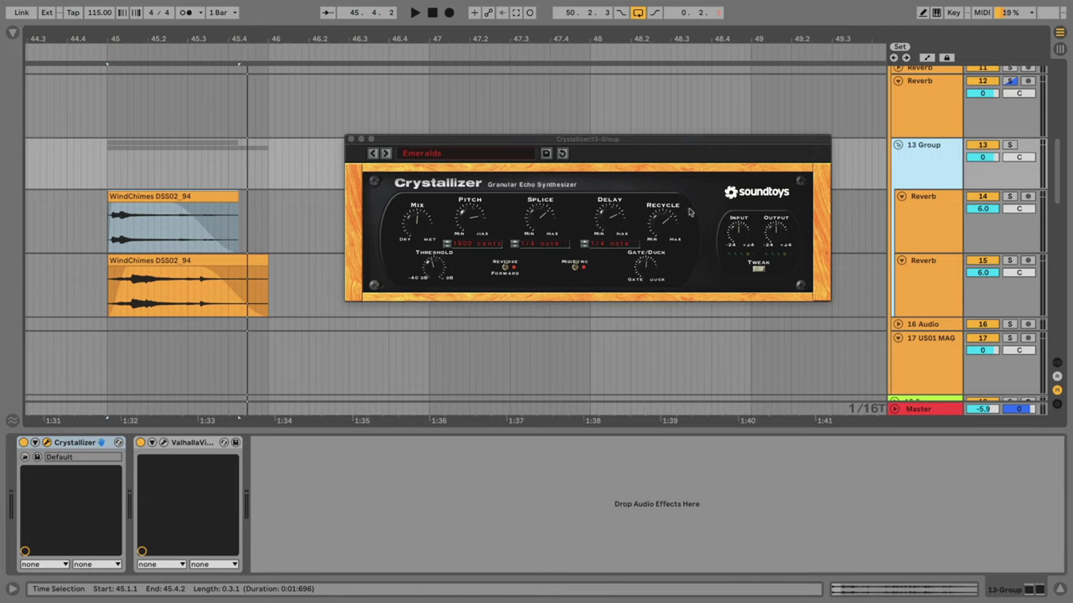
Browse the Crystallizer preset list, leaving Emeralds selected
click(486, 156)
mouse_move(481, 176)
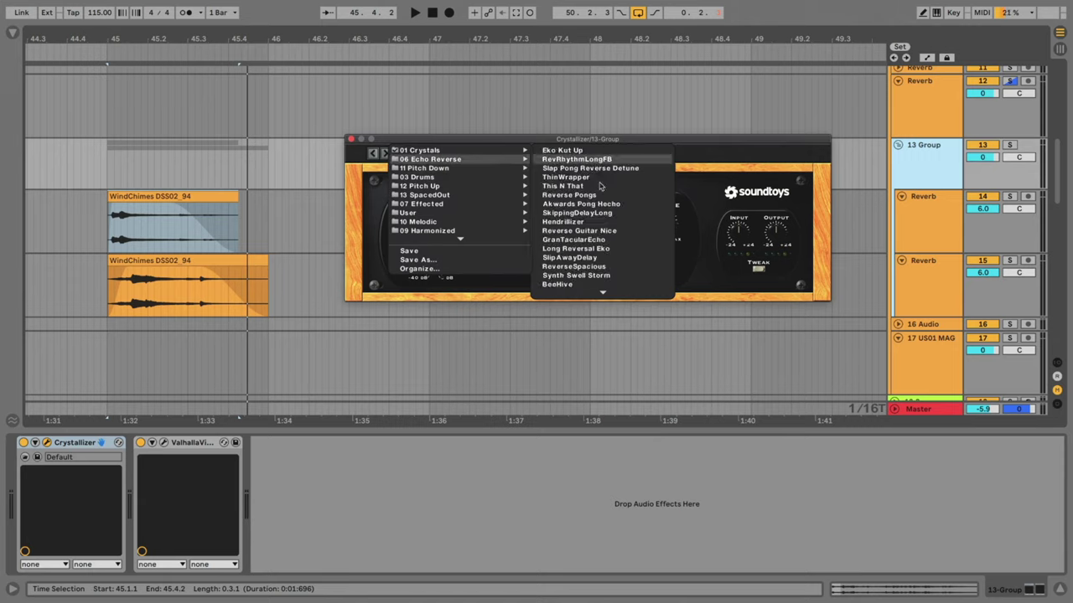
mouse_move(441, 196)
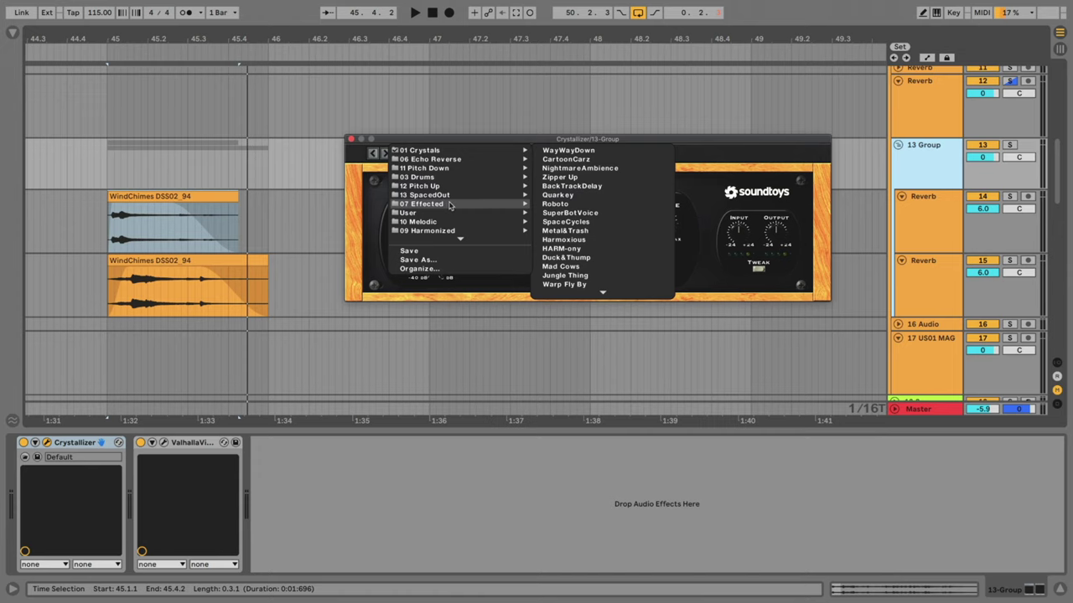
click(733, 168)
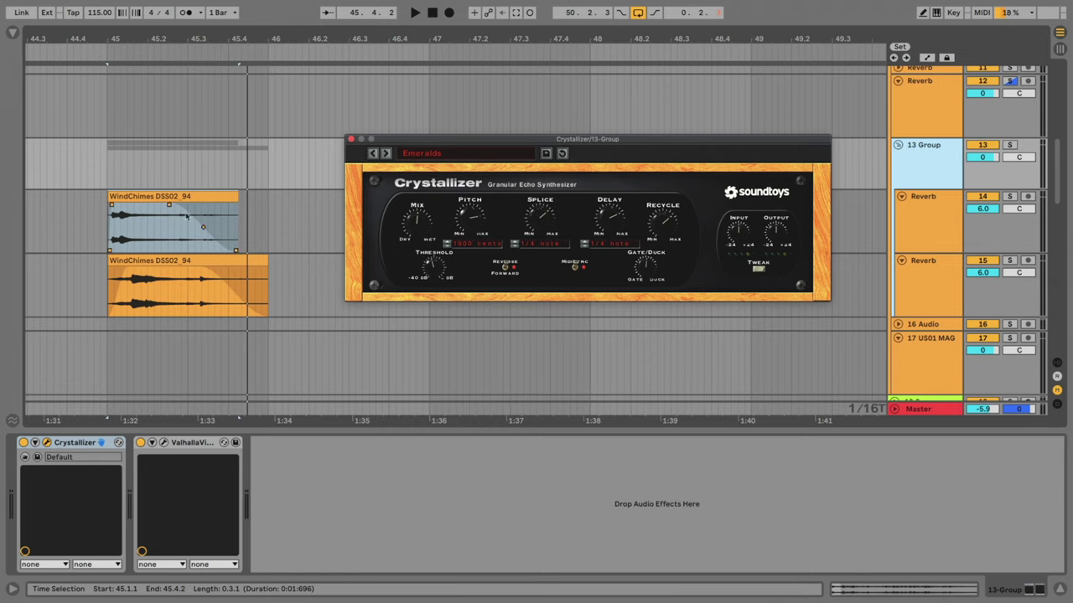
Play the whole WindChimes clip, then boost a Pro-Q 3 bell near 290 Hz
click(110, 195)
key(space)
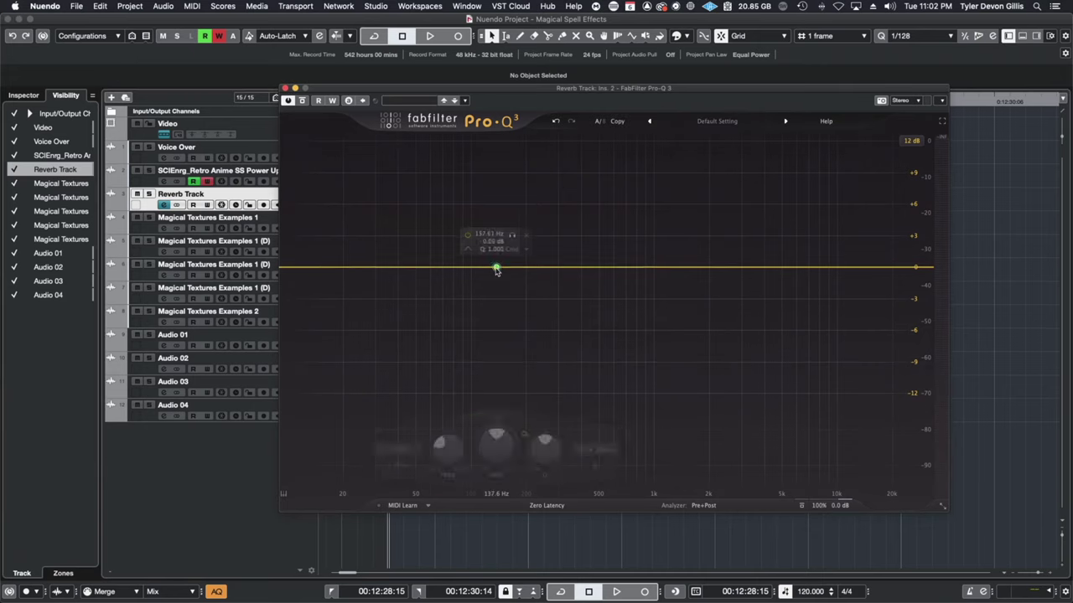
drag(555, 267, 555, 230)
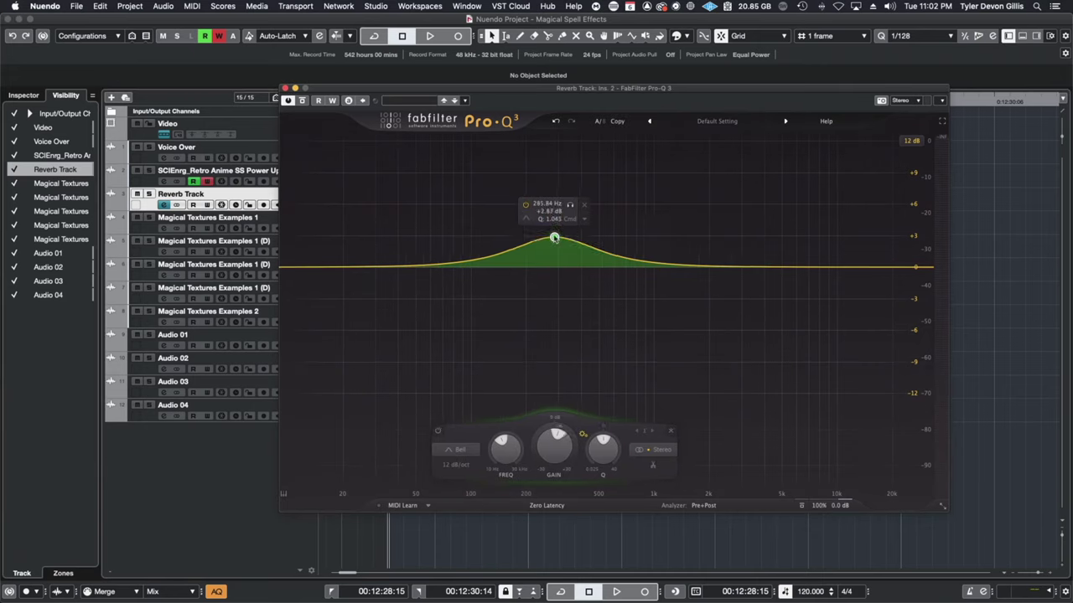
Add a -3 dB bell near 1.47 kHz, a 44 Hz low cut and a boosted high shelf
drag(675, 264, 684, 299)
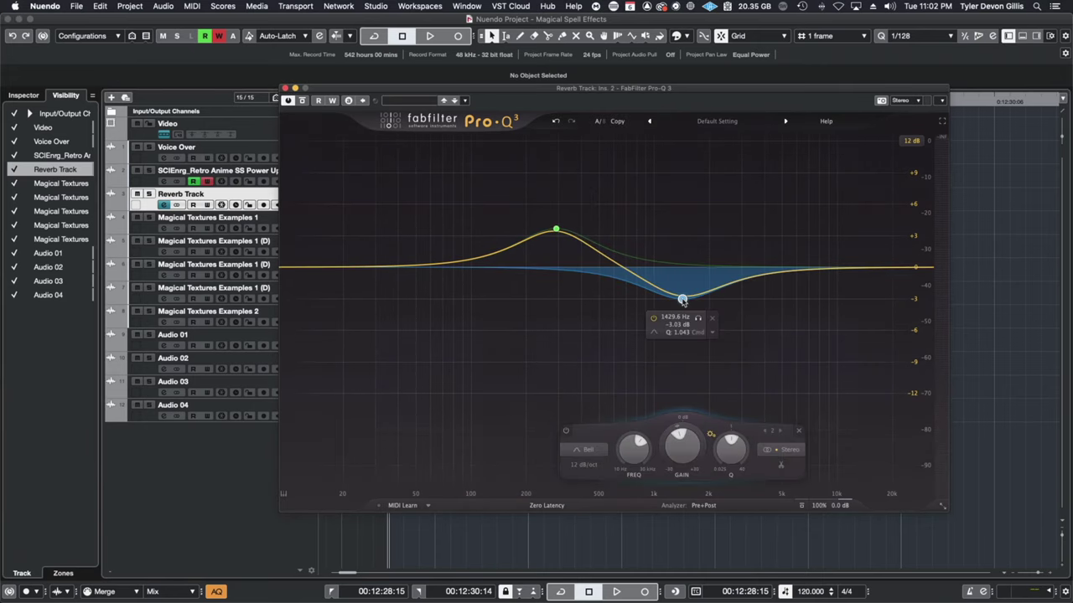
drag(877, 268, 855, 287)
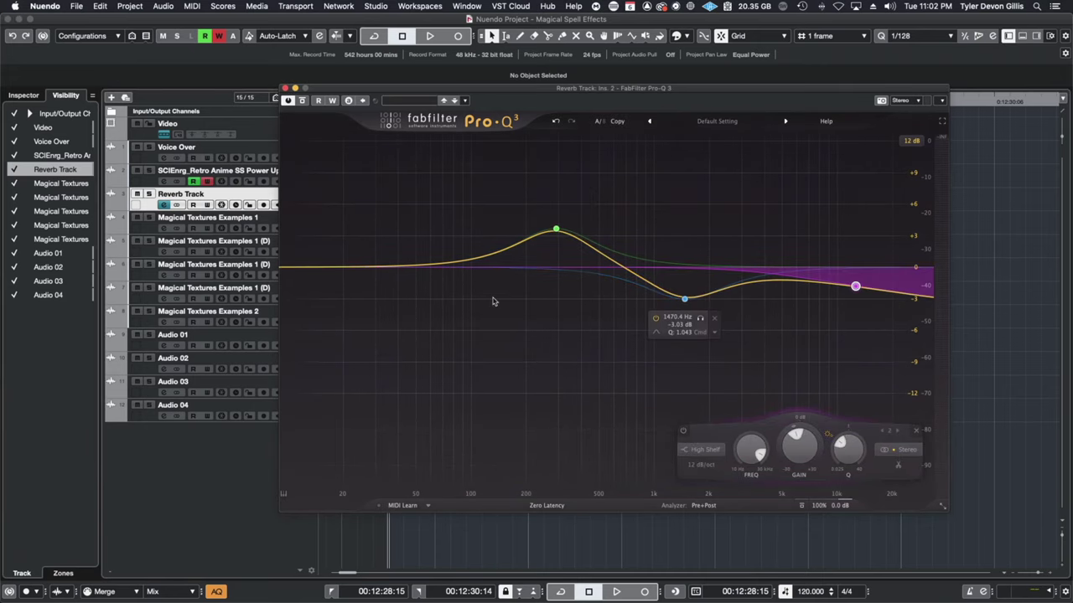
drag(293, 268, 405, 267)
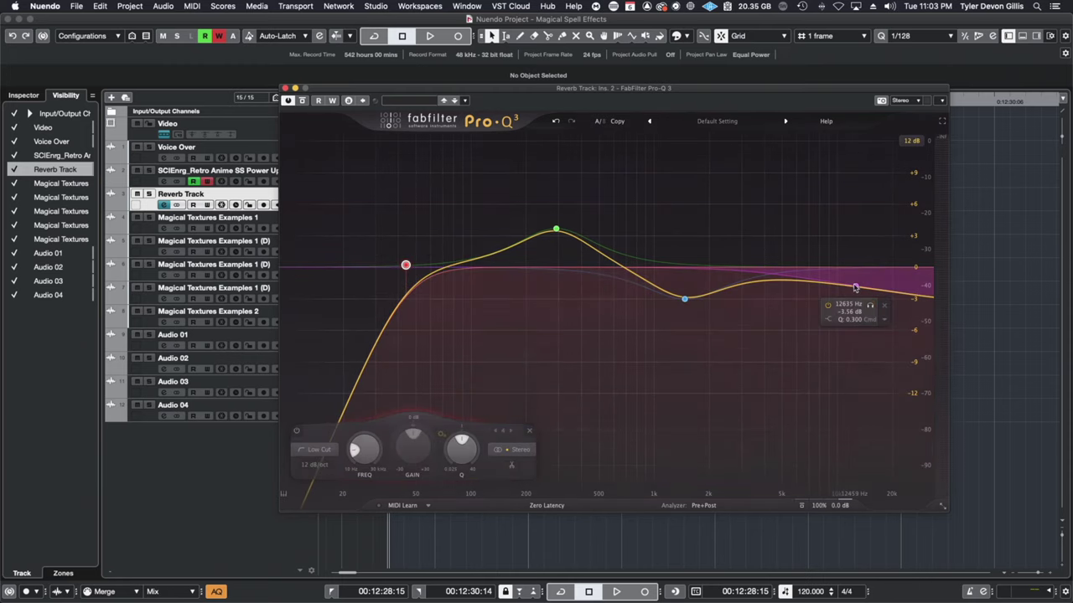
drag(854, 286, 713, 251)
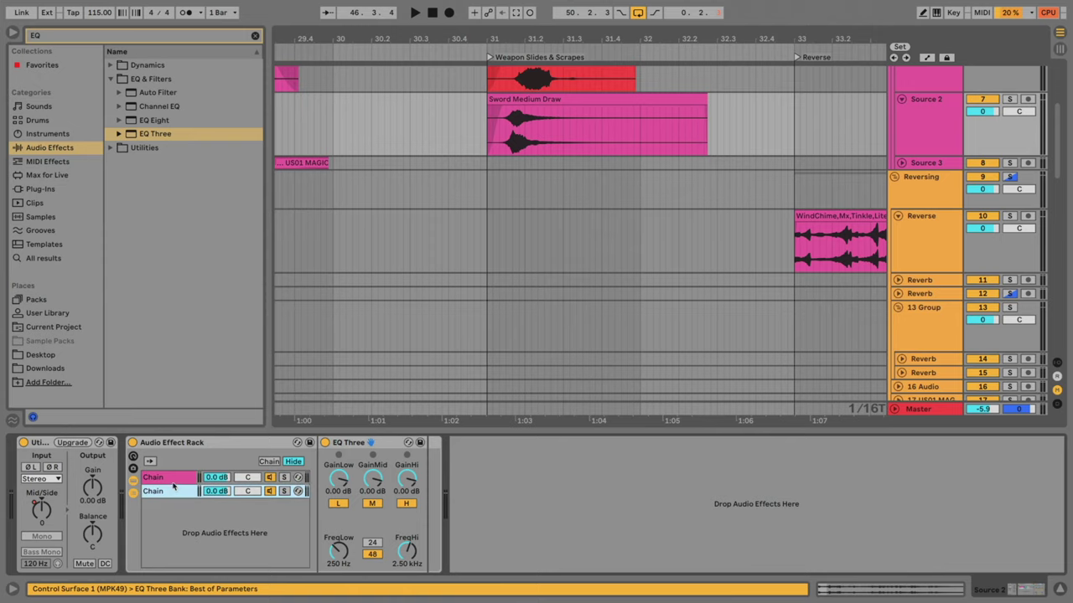
Name the three rack chains High, Mid and Low
click(176, 484)
text(High)
key(Tab)
text(Mid)
key(Tab)
text(Low)
key(Return)
key(Down)
key(Down)
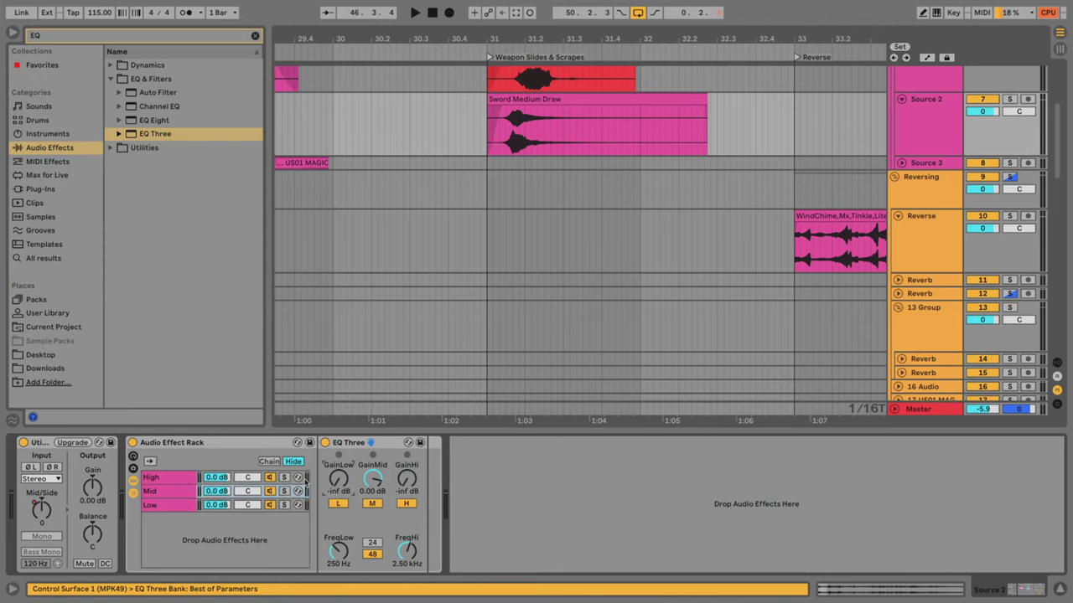
Search the browser for 'sat' and load Saturator onto the track
key(ctrl+f)
text(sat)
key(Down)
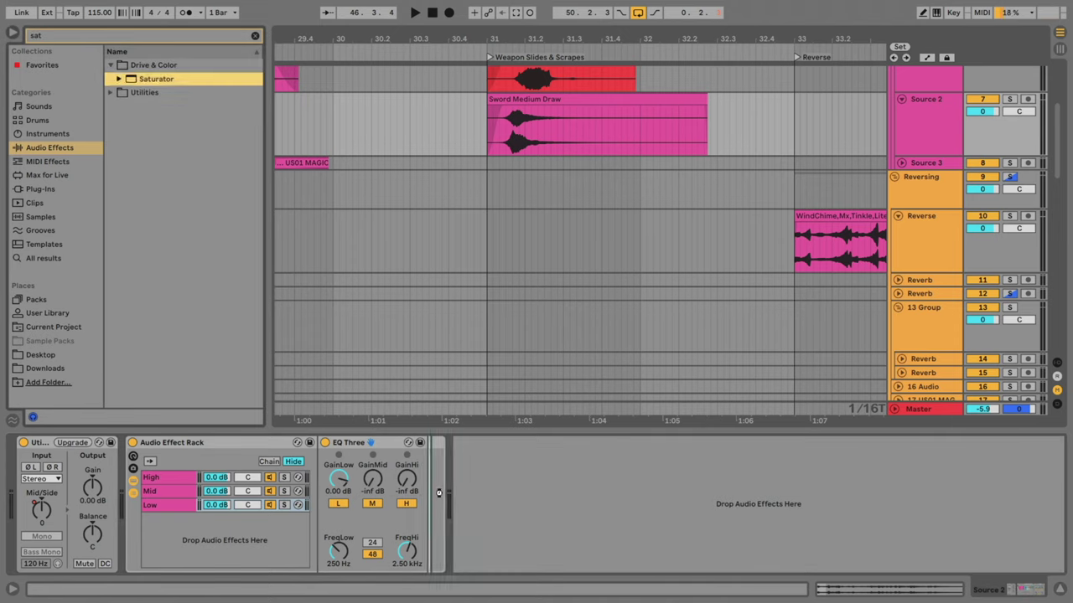
key(Return)
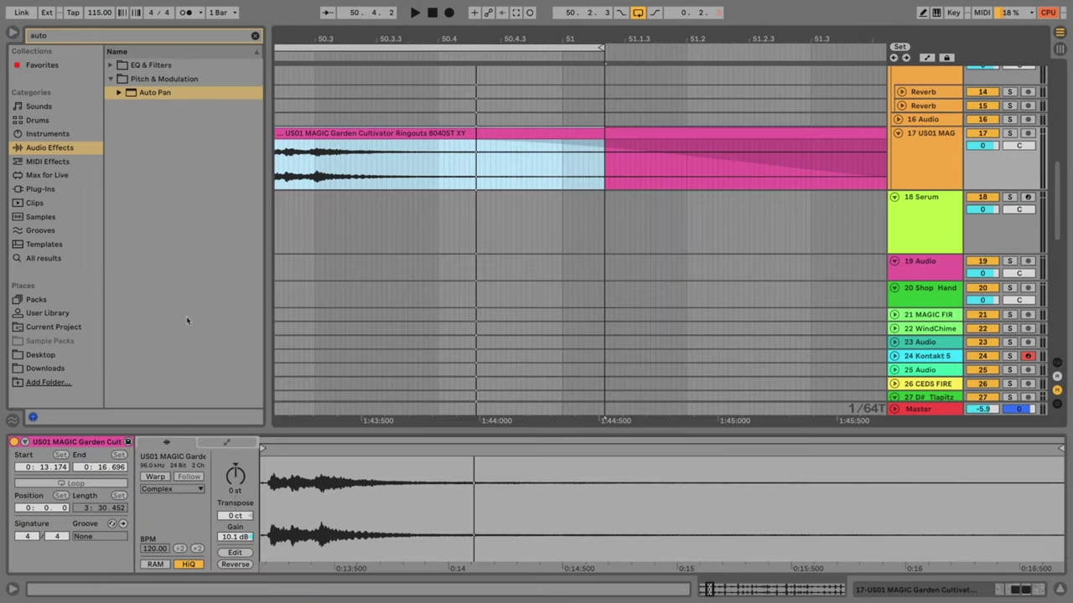
Apply Trash 2's Acid Laser preset to the Garden Cultivator clip and audition it
scroll(365, 34, down, 3)
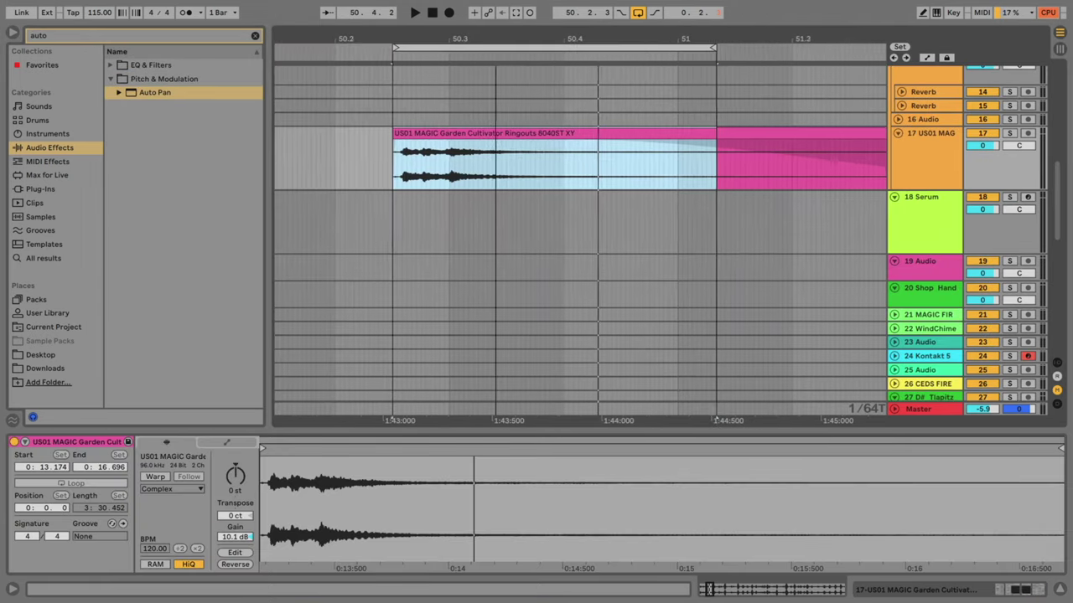
click(405, 131)
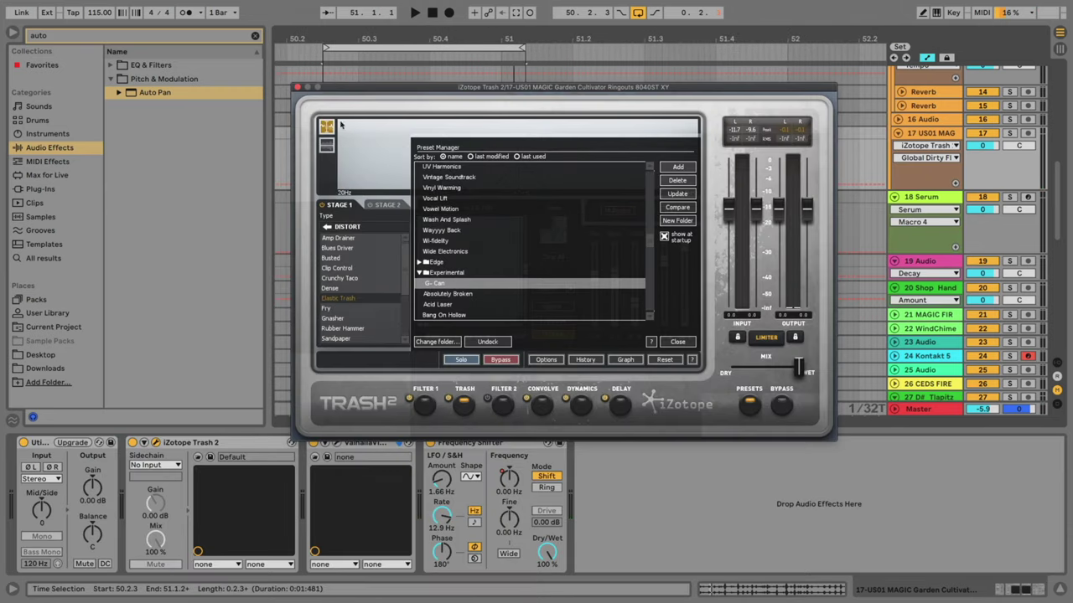
click(460, 306)
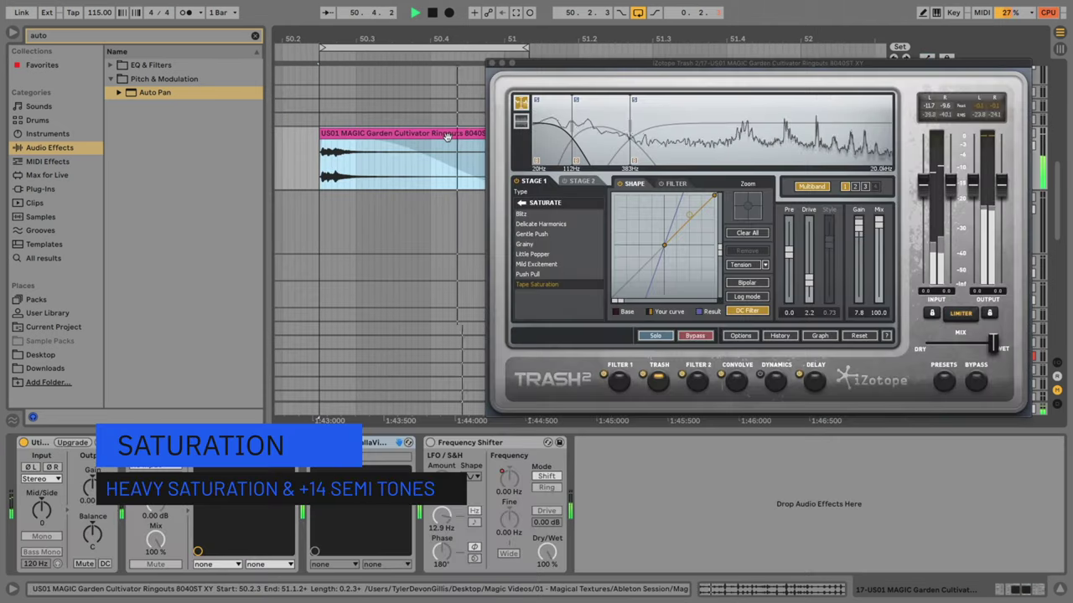
key(space)
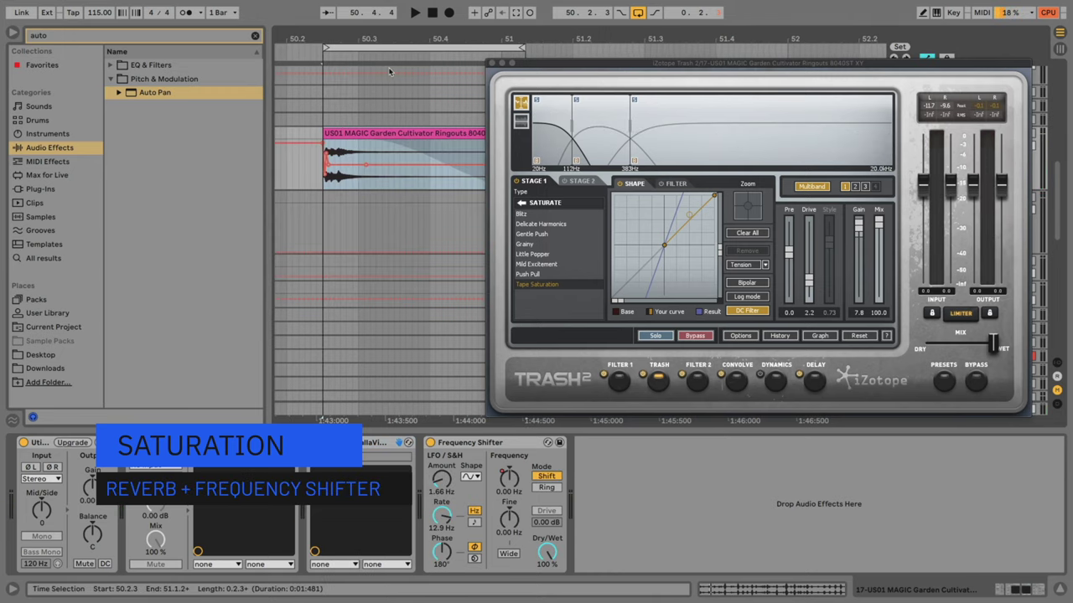
key(space)
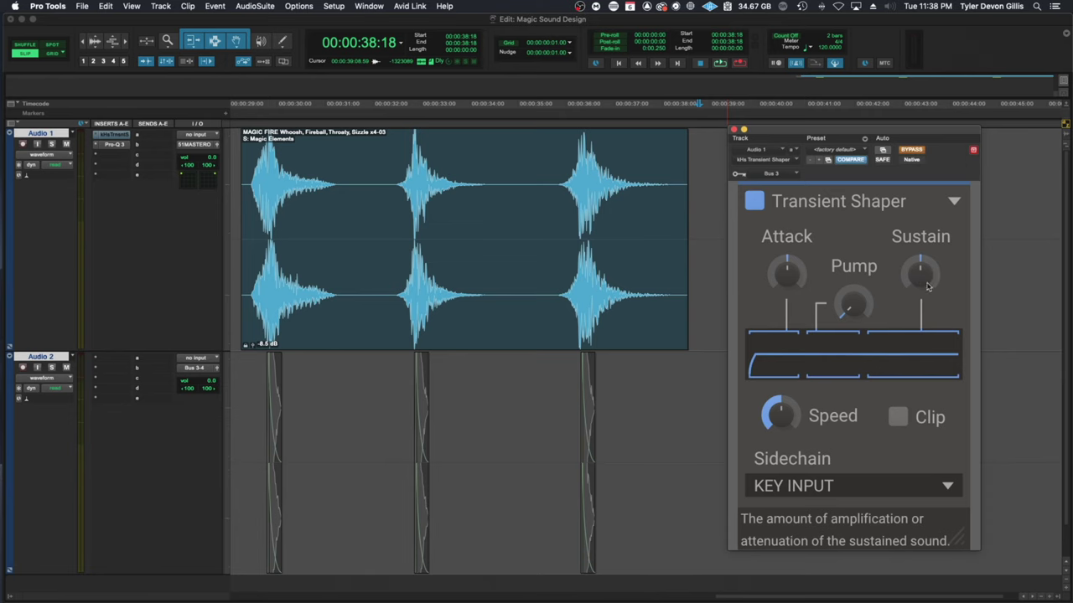
Set Transient Shaper attack to 45 % and pump to 96 %, then play MAGIC FIRE from its start
drag(786, 273, 786, 239)
drag(872, 324, 925, 257)
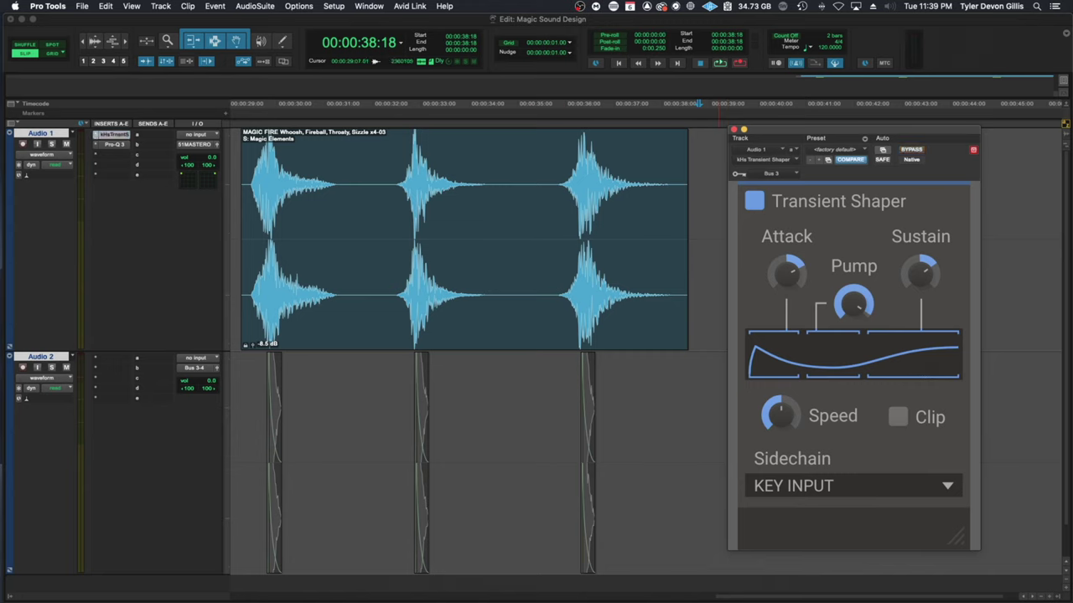
click(236, 172)
key(space)
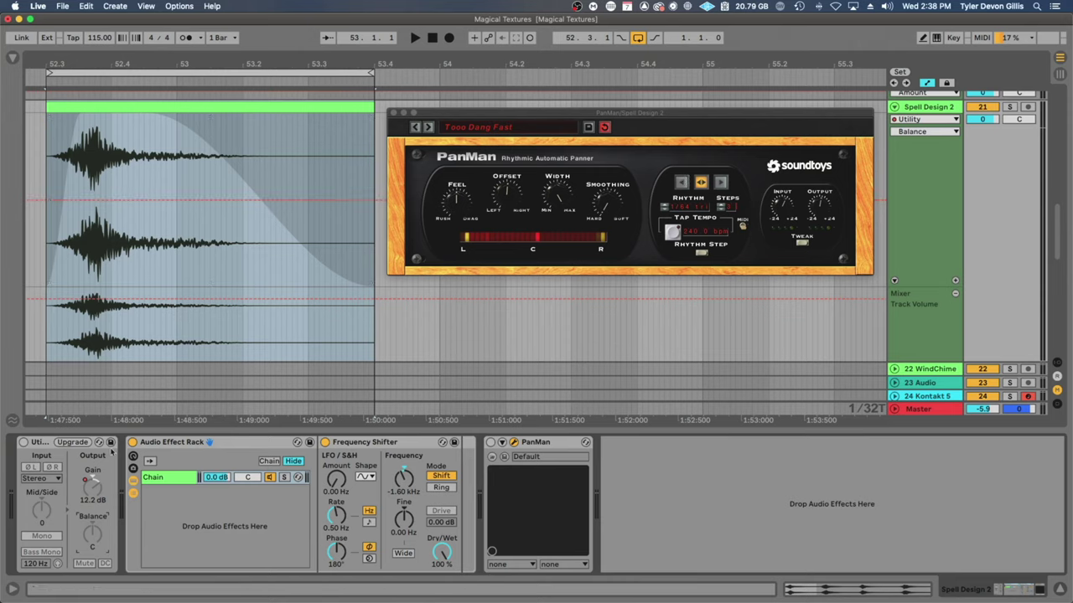
Play Spell Design 2, then set Doppler L-R distance to 74 % and pitch to 45 %
key(space)
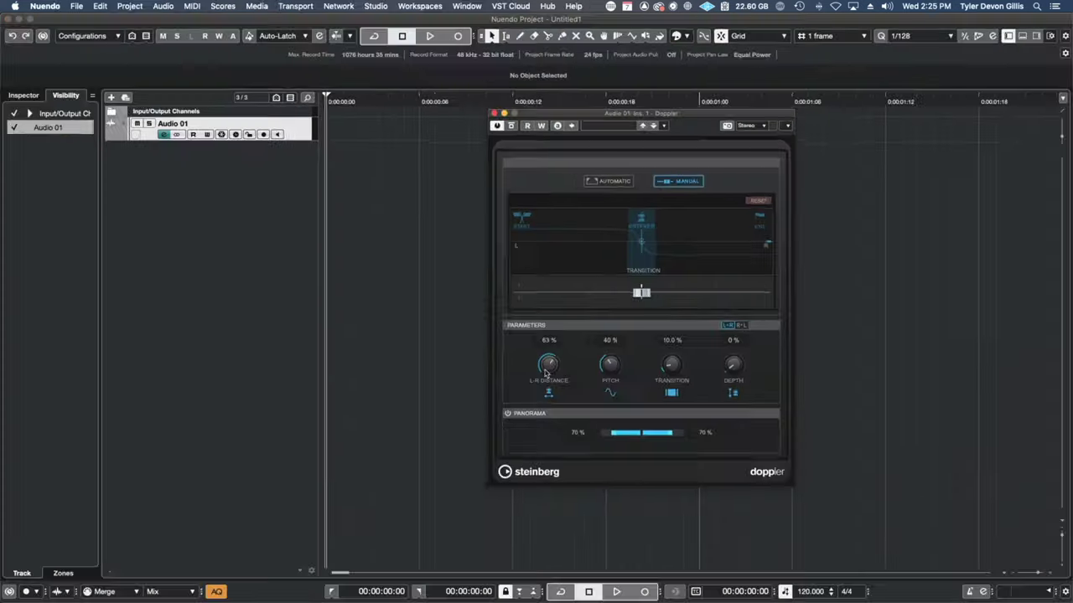
drag(546, 372, 607, 357)
drag(517, 391, 518, 387)
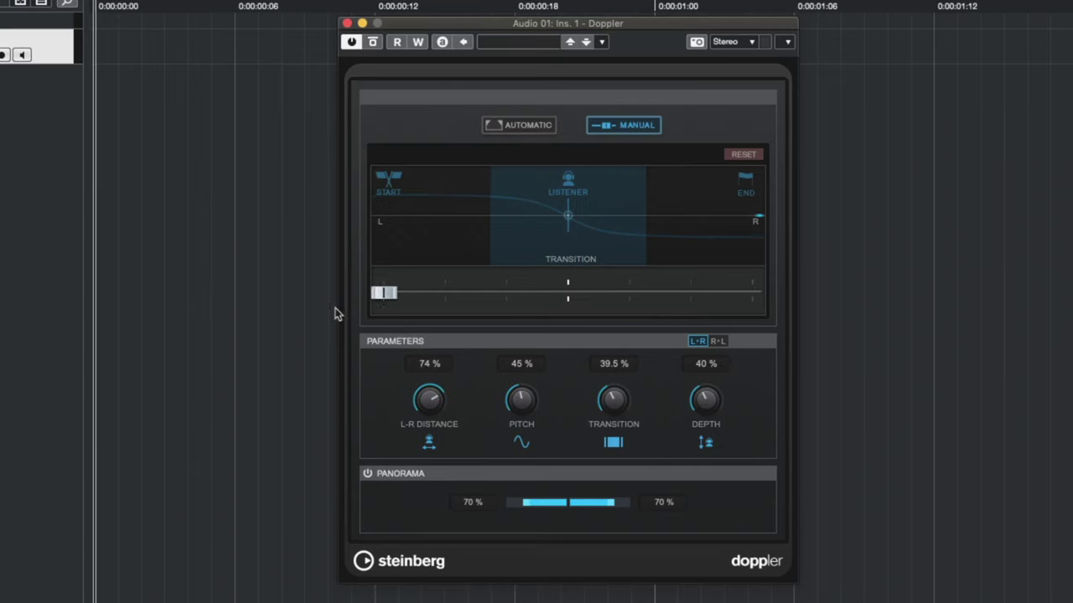
Sweep the Doppler sound source from left to right with the Manual slider
drag(335, 313, 539, 316)
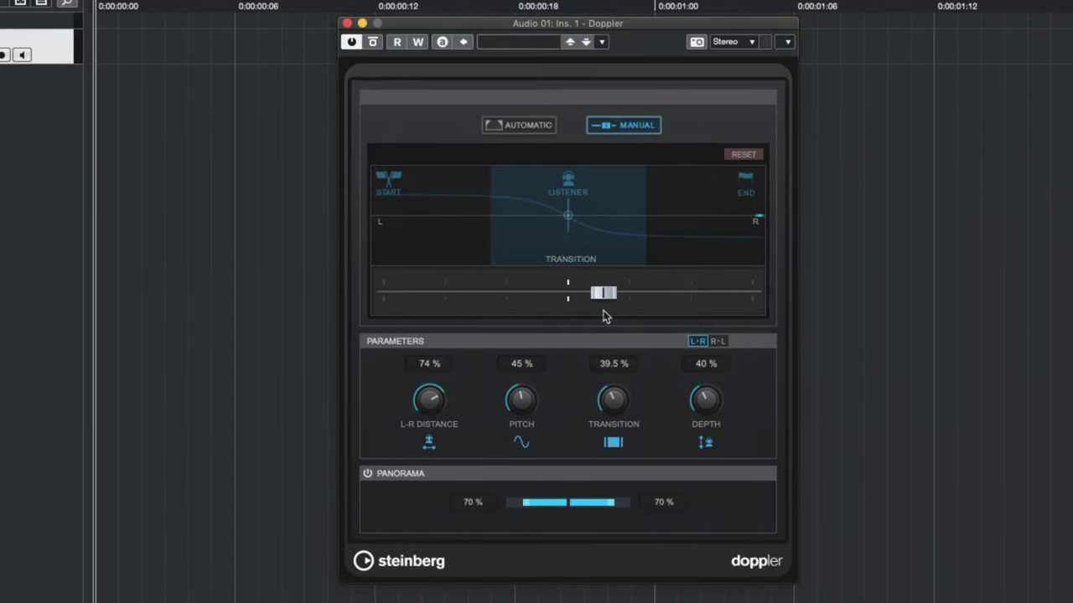